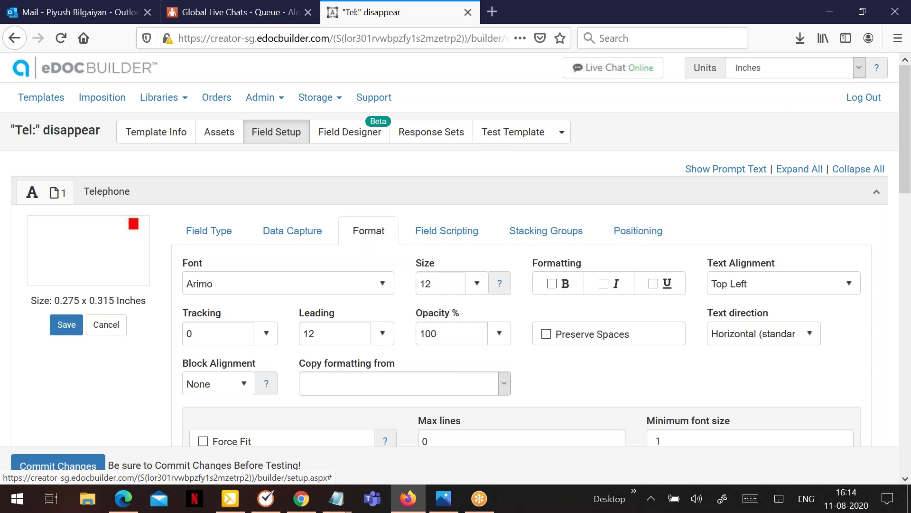
Step: Examine the font, font size and text alignment choices in the Telephone field's format settings
scroll(382, 287, "down", 3)
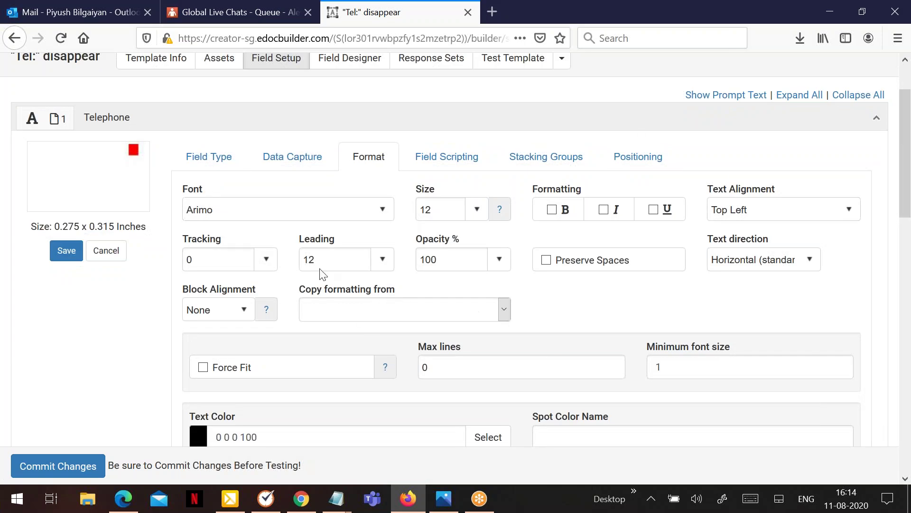
left_click(377, 212)
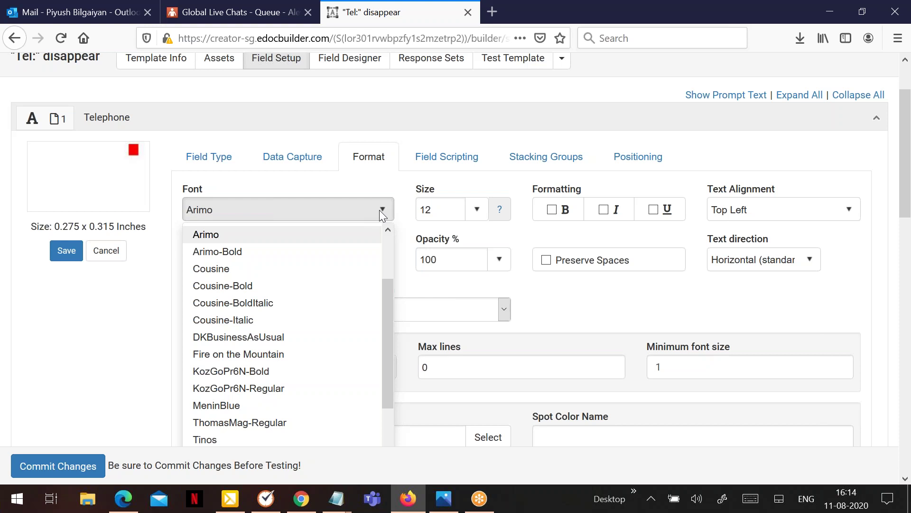
left_click(441, 182)
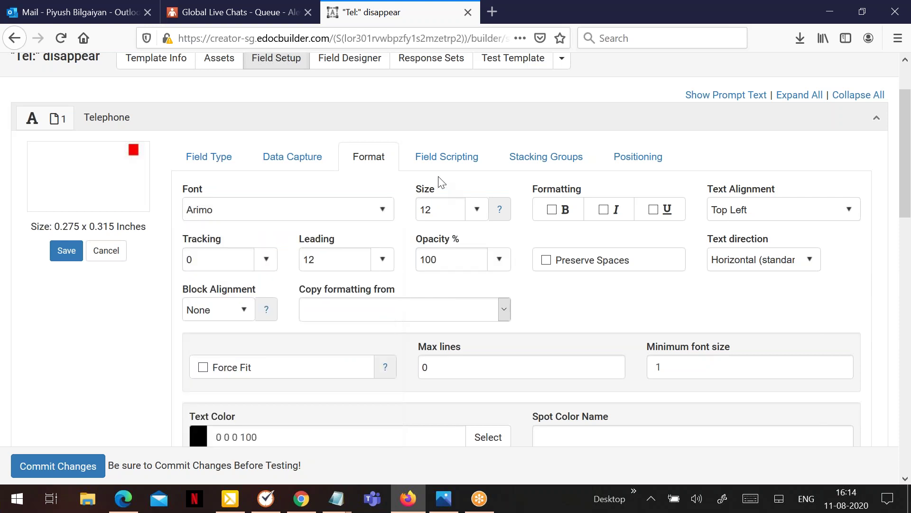
left_click(485, 210)
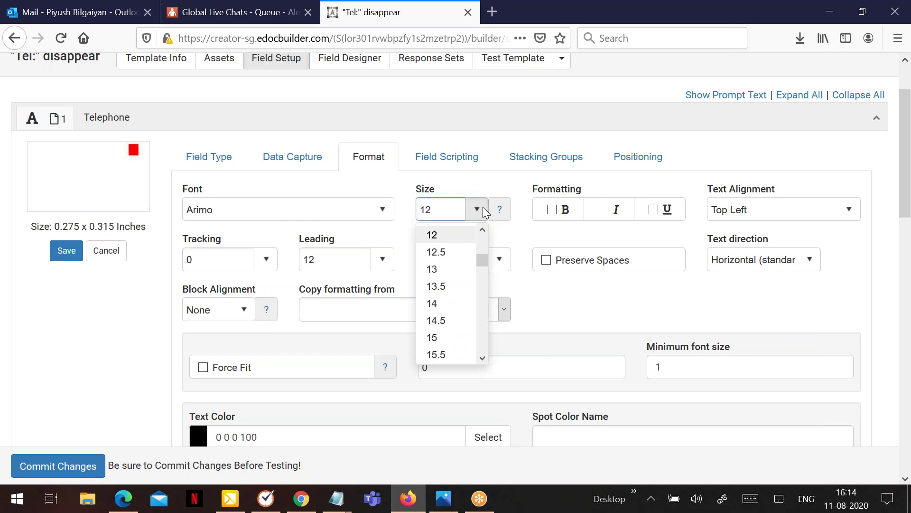
scroll(470, 285, "down", 10)
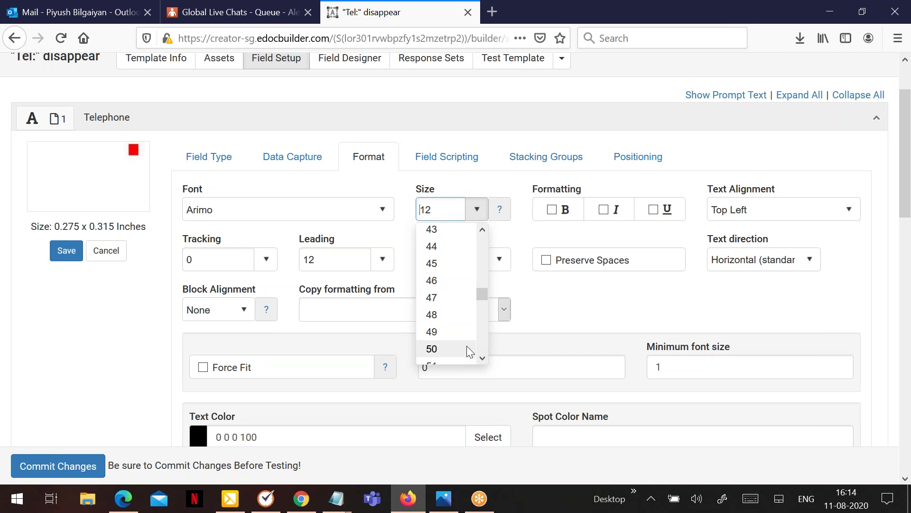
scroll(468, 351, "down", 2)
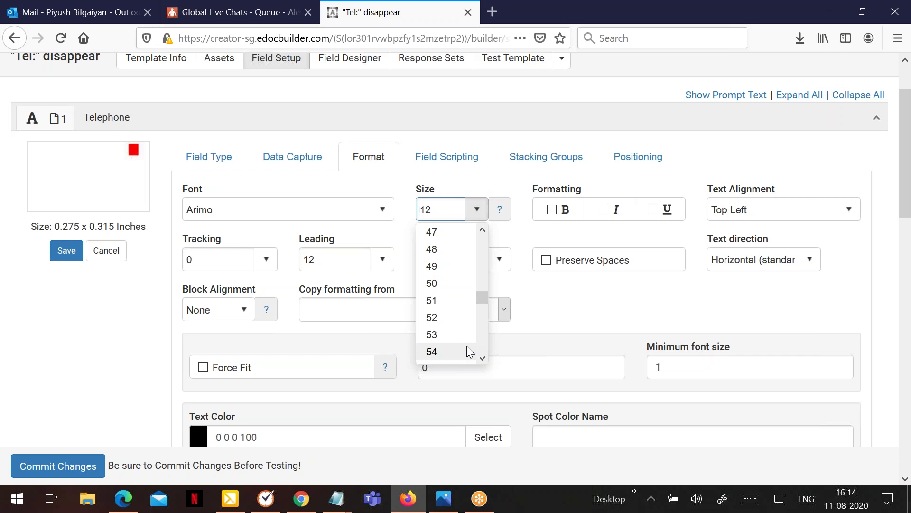
scroll(464, 339, "down", 2)
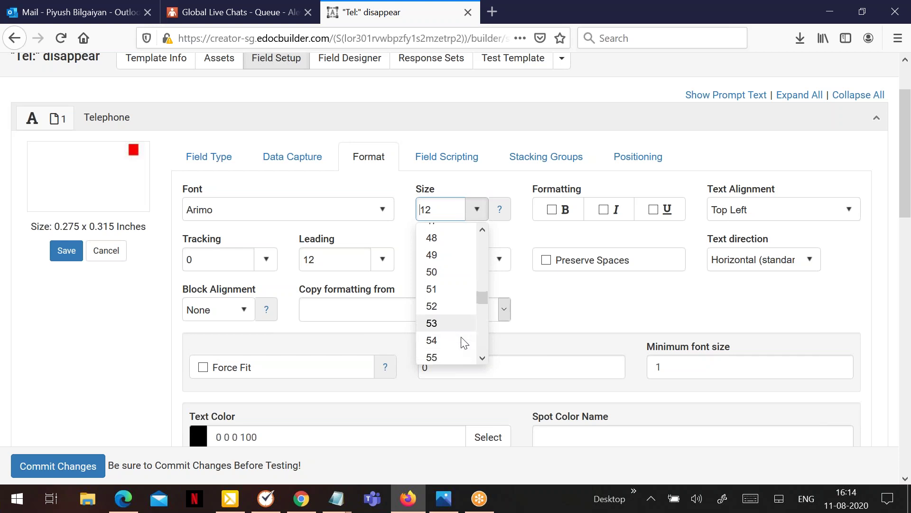
left_click(614, 179)
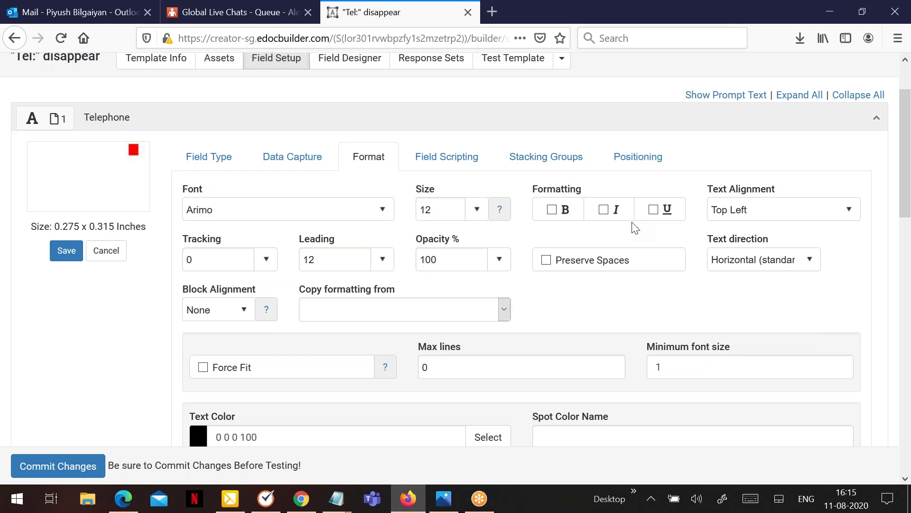
left_click(736, 213)
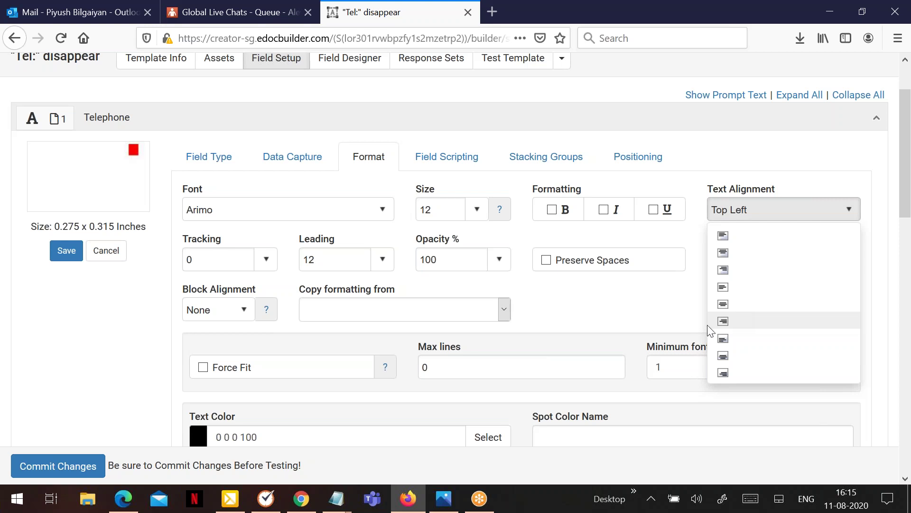
left_click(835, 144)
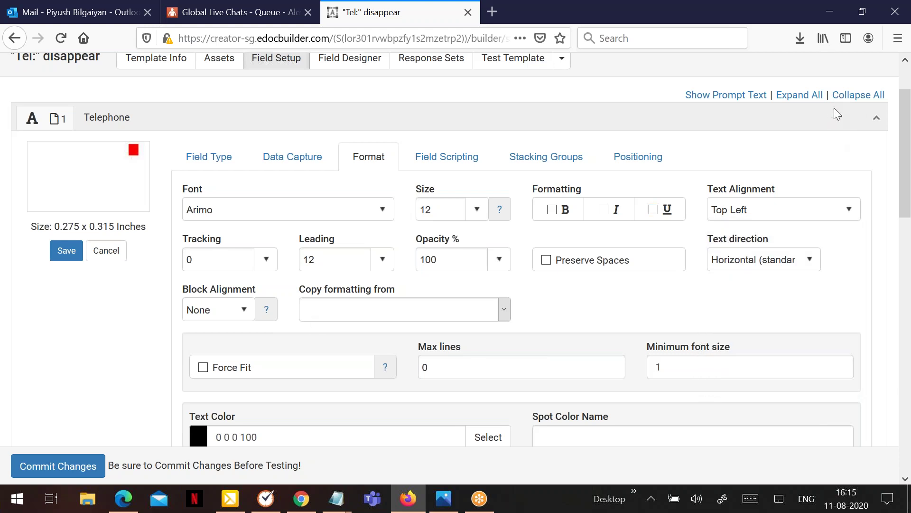
Step: Examine the tracking, leading and opacity choices for the Telephone field
left_click(260, 254)
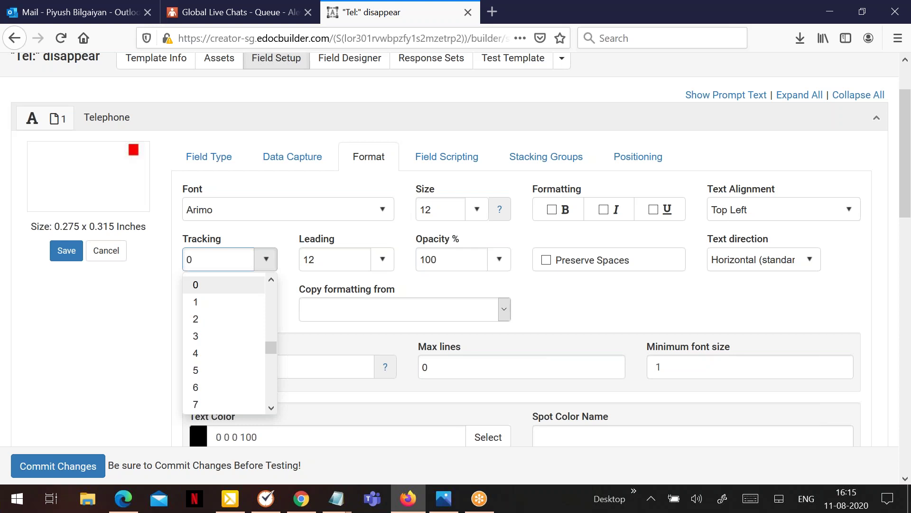
left_click(389, 264)
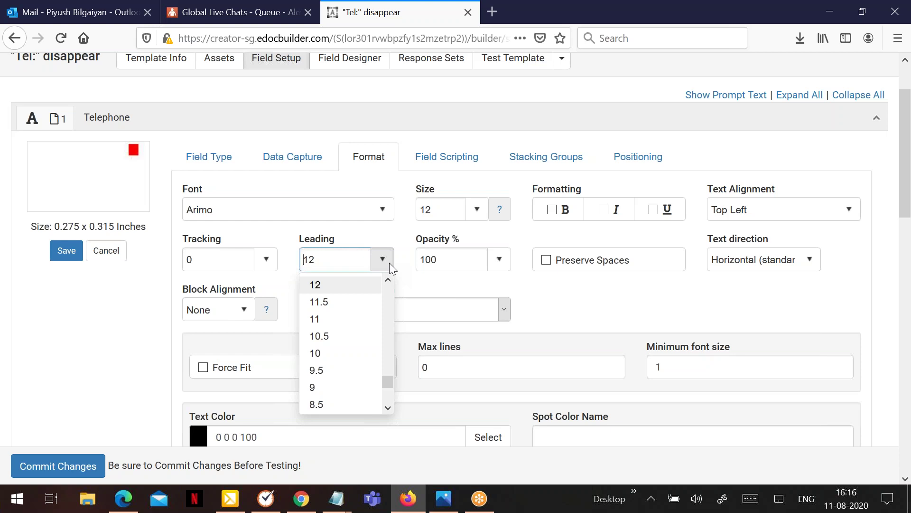
scroll(377, 350, "down", 1)
scroll(377, 350, "down", 2)
left_click(503, 263)
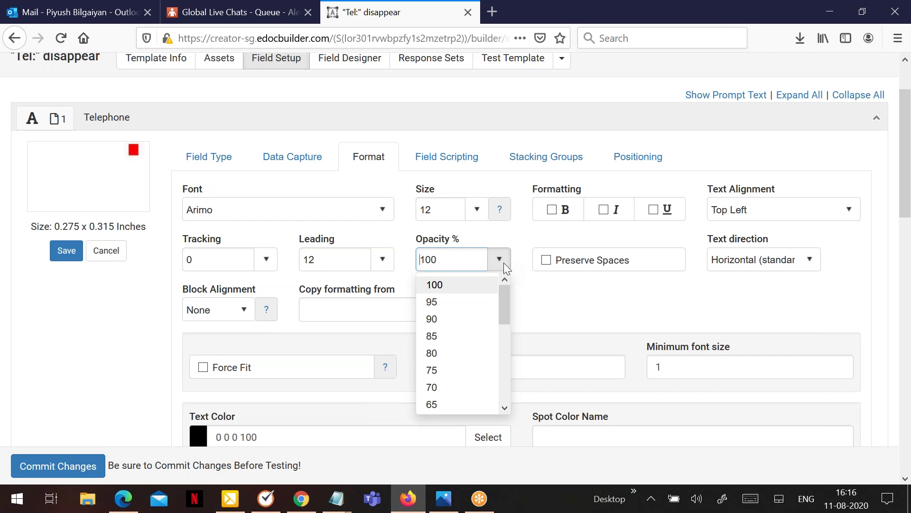
left_click(576, 301)
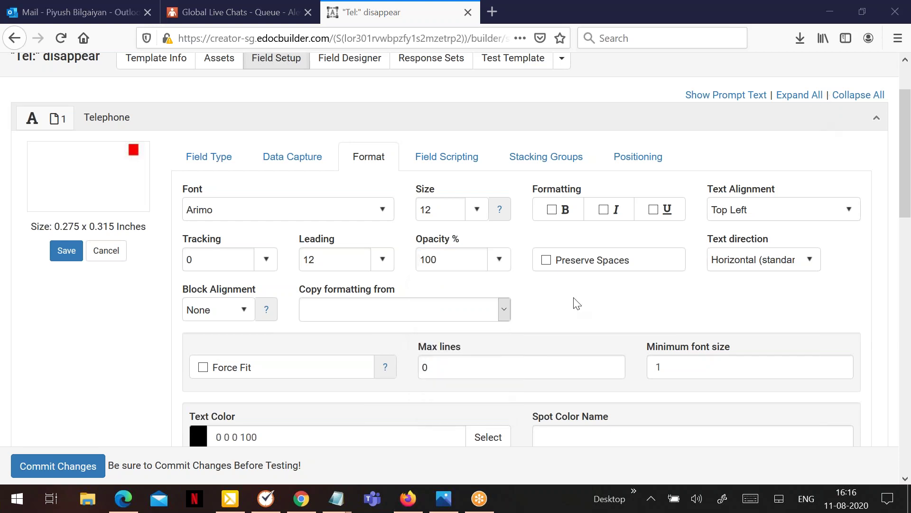
Step: Enable Preserve Spaces for the Telephone field and view the text direction options
left_click(584, 264)
left_click(776, 260)
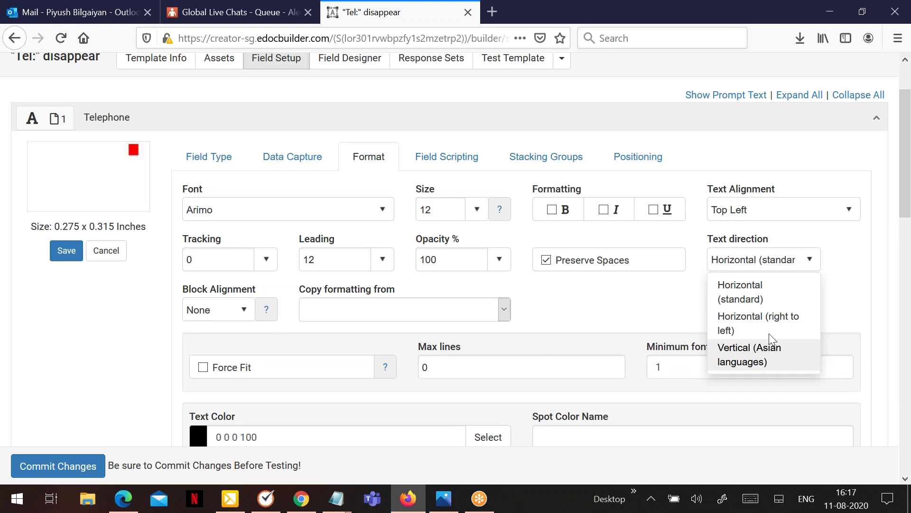
Step: Enable Force Fit for the Telephone field and inspect its maximum lines and minimum font size settings
scroll(474, 285, "down", 3)
left_click(250, 293)
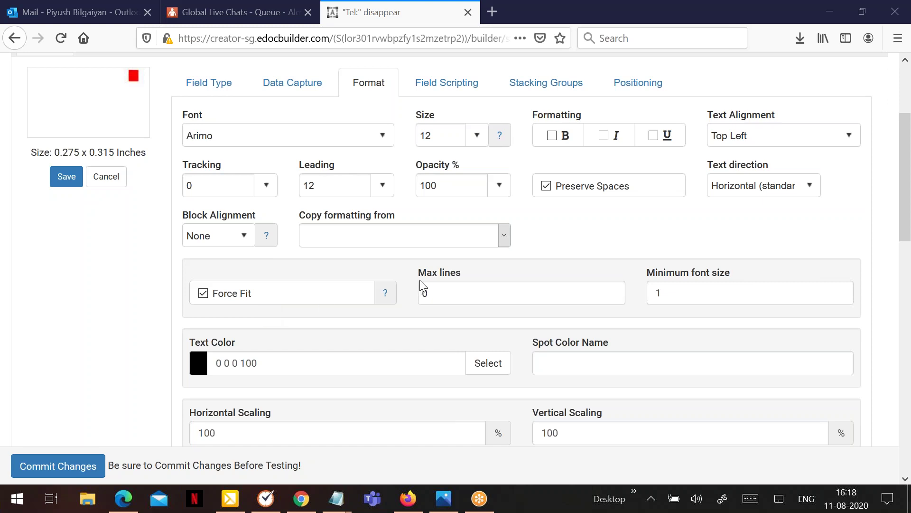
left_click(468, 287)
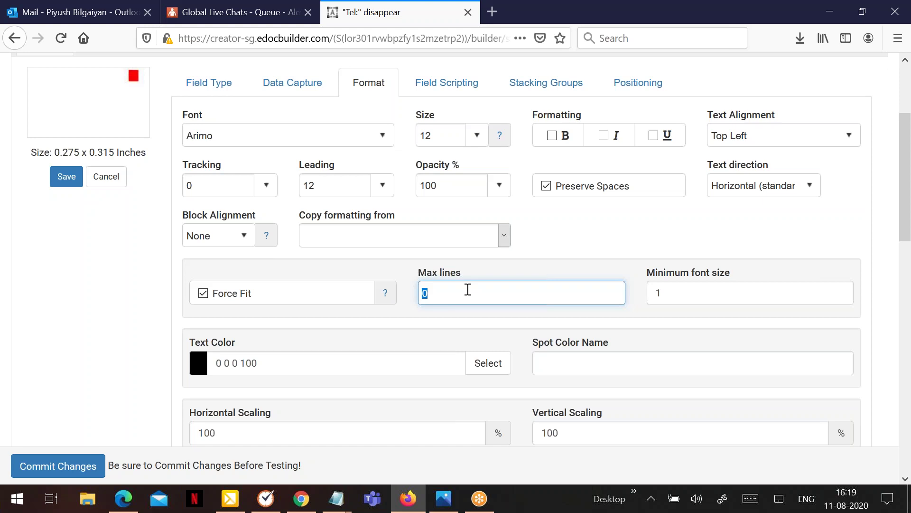
left_click(467, 289)
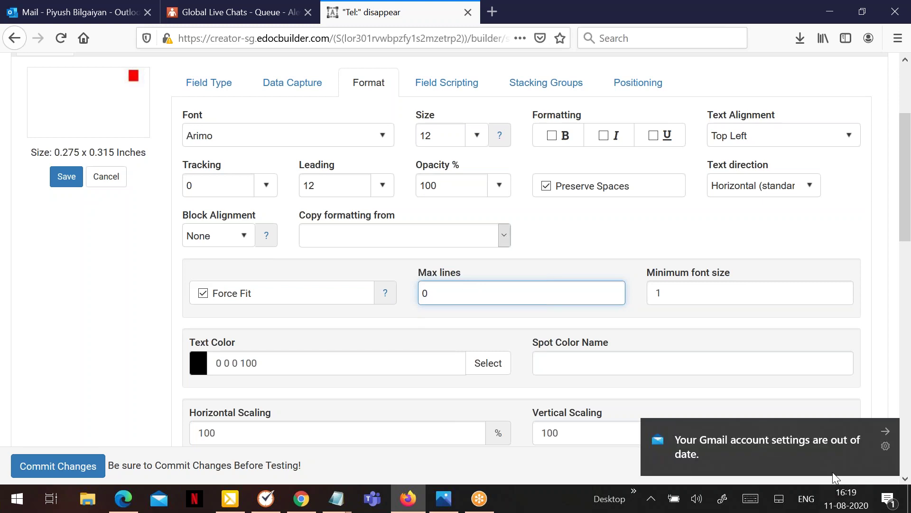
left_click(886, 430)
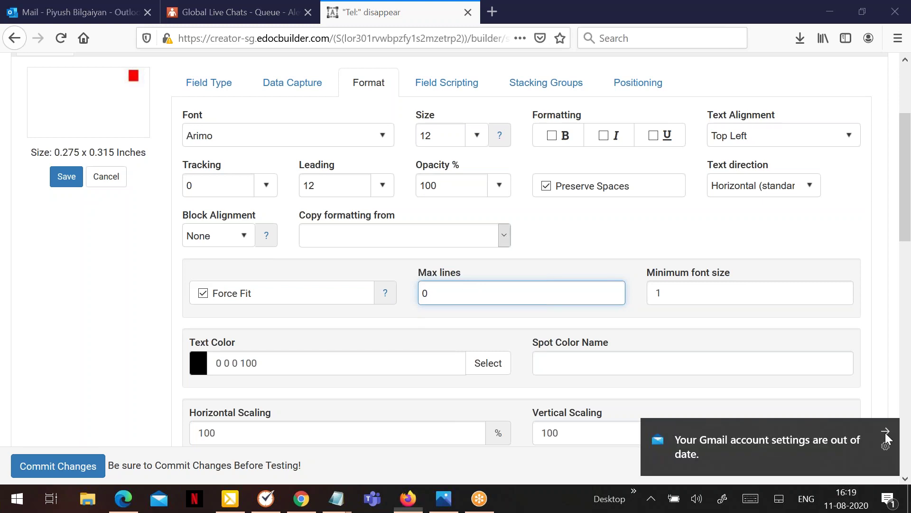
left_click(574, 264)
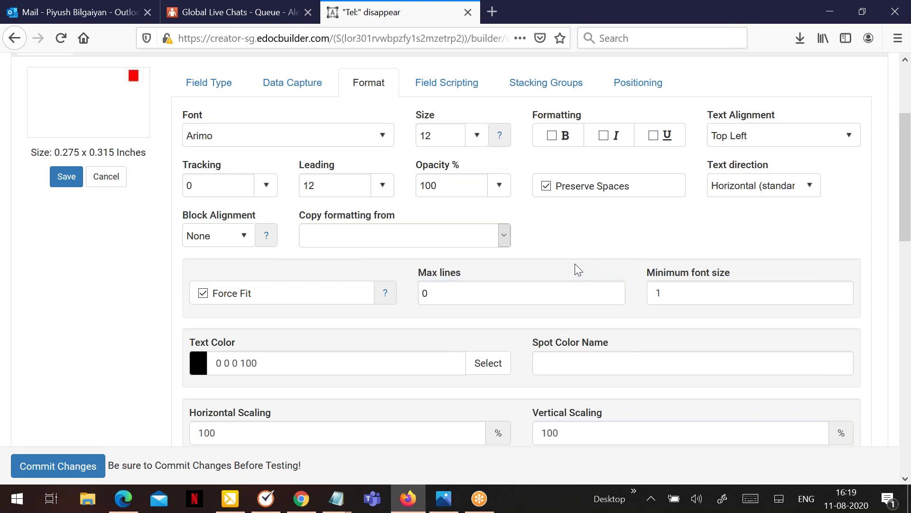
left_click(702, 298)
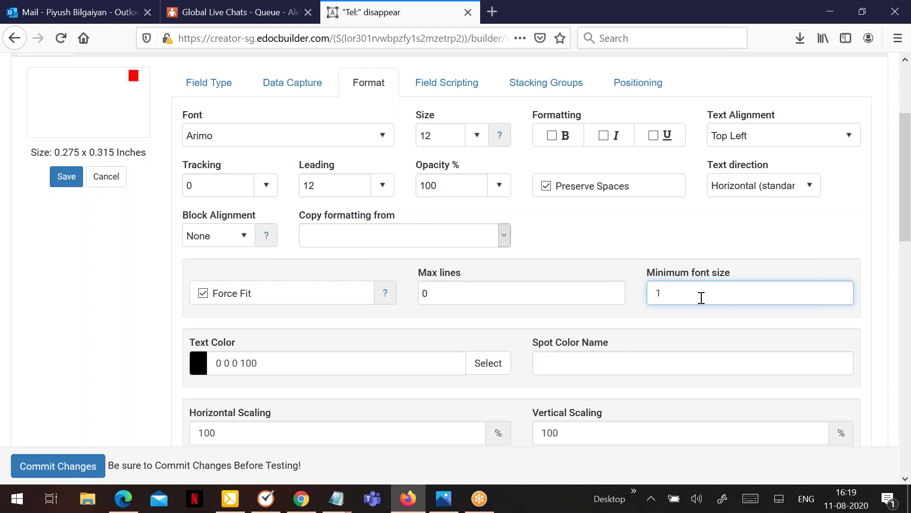
Step: Examine the text color picker, the spot color name and the horizontal and vertical scaling settings
left_click(482, 367)
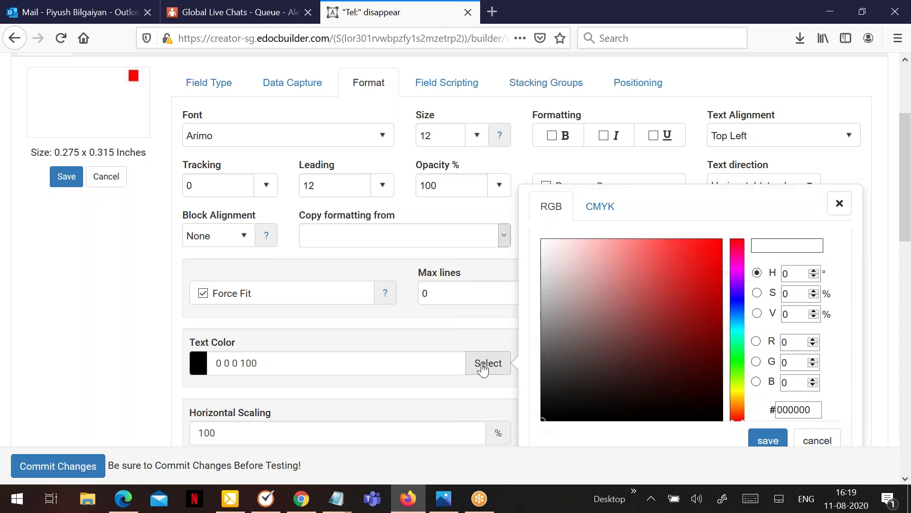
left_click(827, 444)
left_click(621, 370)
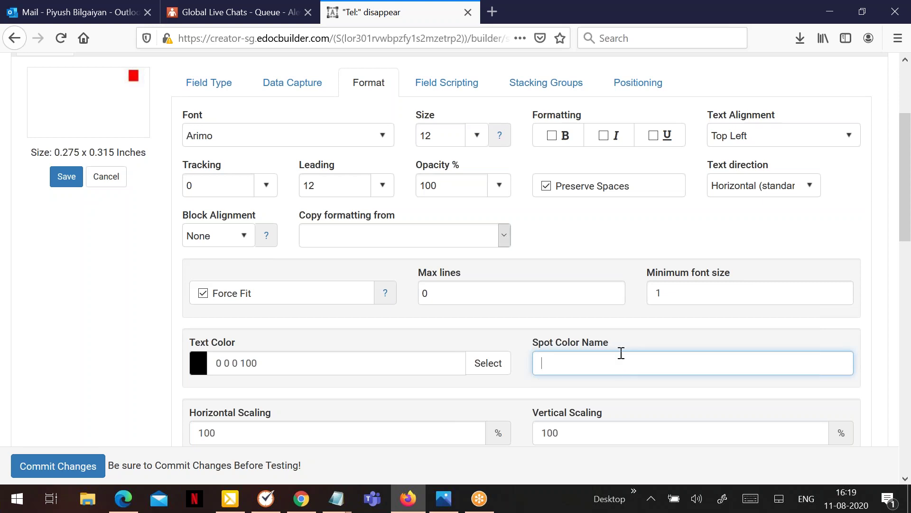
scroll(621, 352, "down", 3)
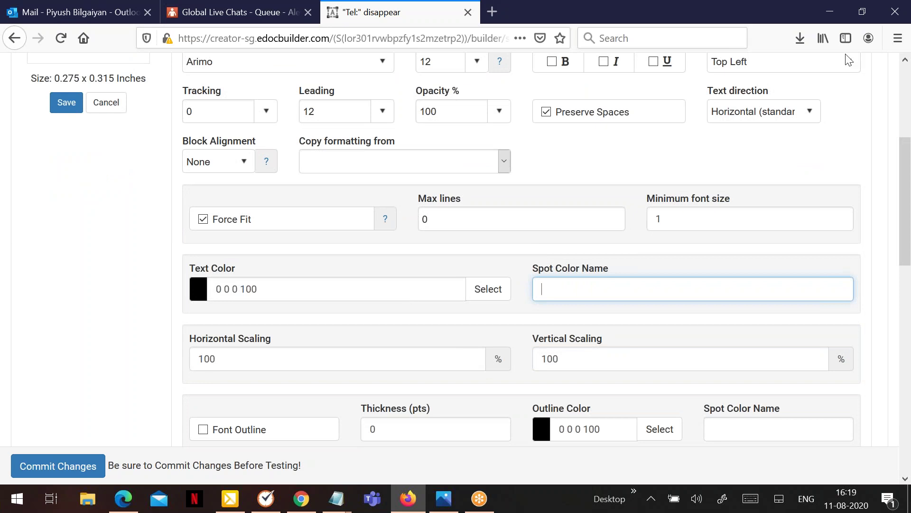
scroll(390, 271, "down", 3)
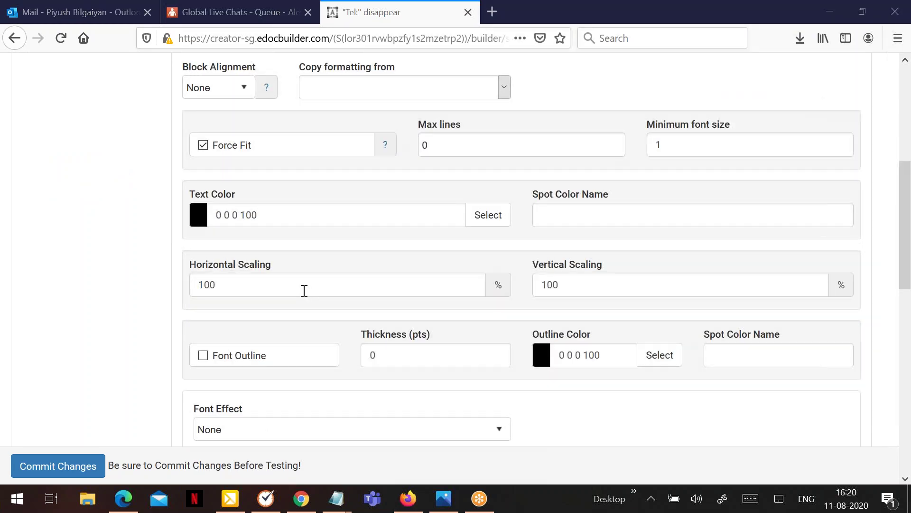
left_click(315, 280)
left_click(649, 279)
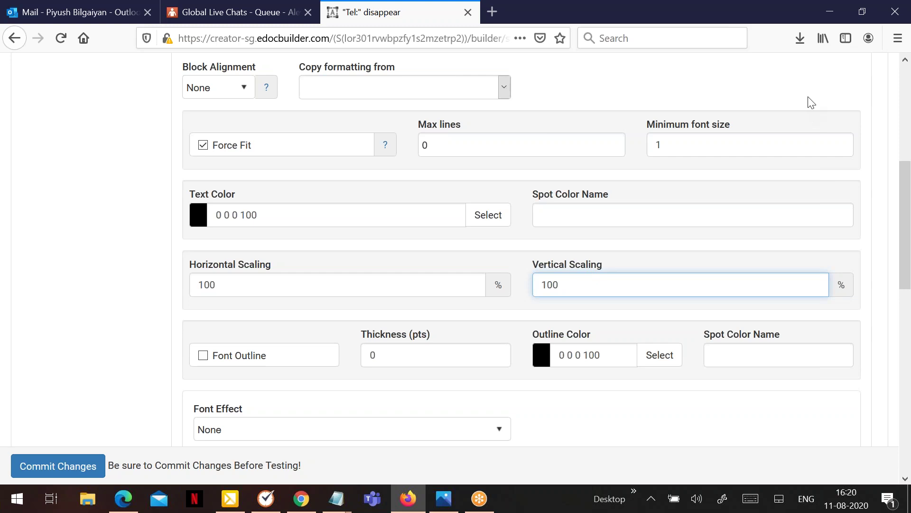
left_click(319, 264)
Step: Enable Font Outline for the Telephone field and check the outline color selection without changing it
scroll(319, 265, "down", 2)
left_click(258, 284)
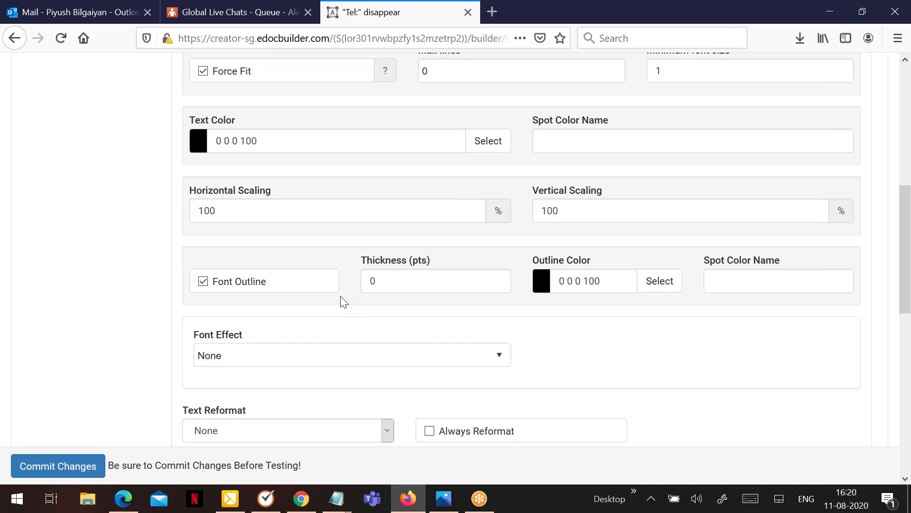
left_click(662, 288)
left_click(662, 288)
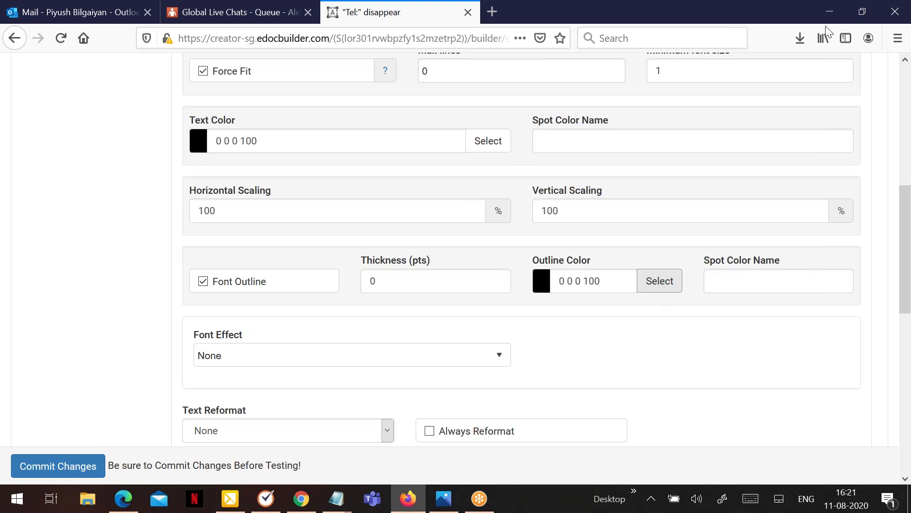
Step: Apply the Pinch font effect to the Telephone field
left_click(294, 356)
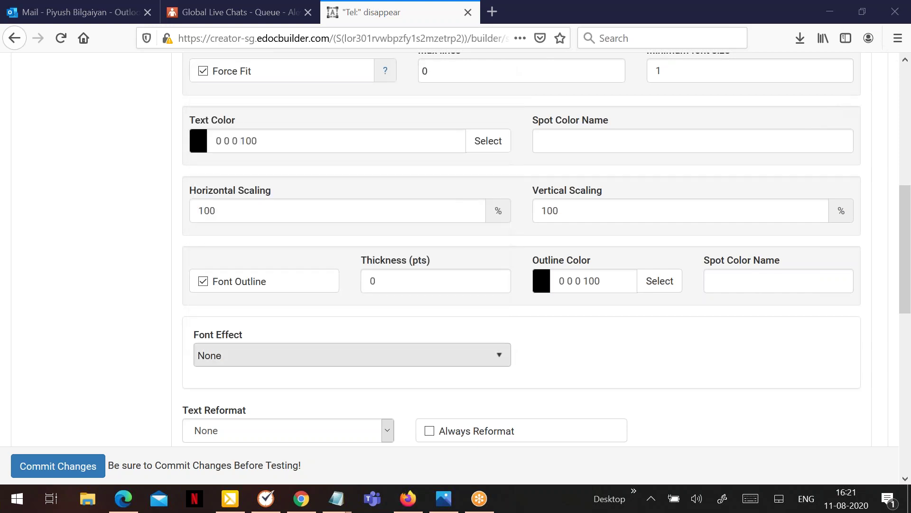
left_click(314, 353)
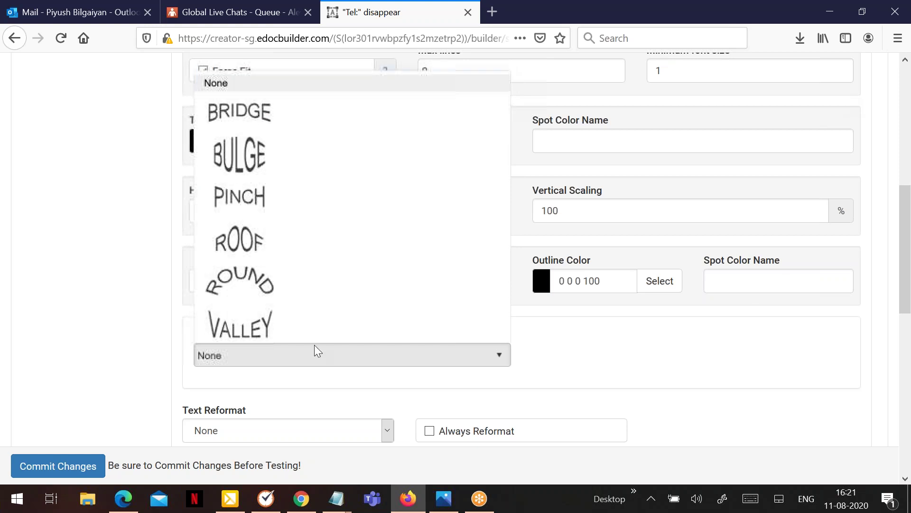
left_click(270, 205)
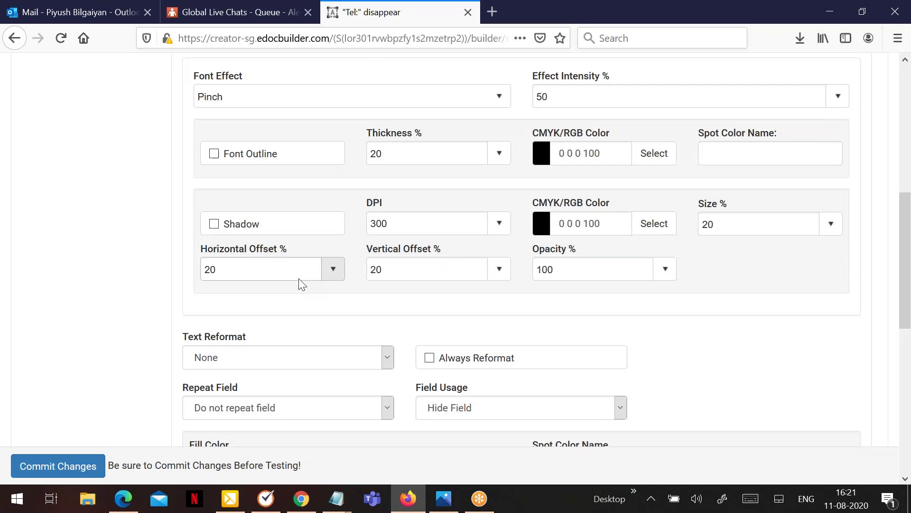
Step: View the intensity choices for the font effect and enable its Shadow option
scroll(309, 295, "up", 2)
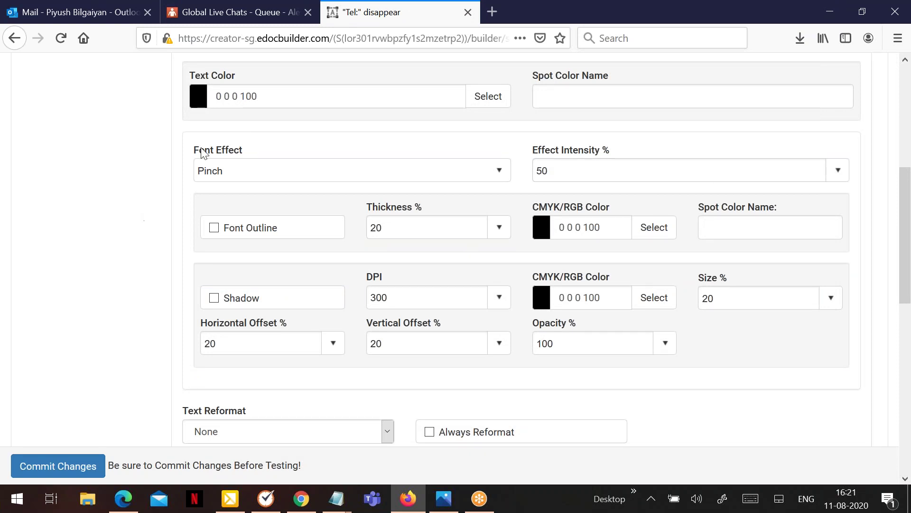
left_click(839, 177)
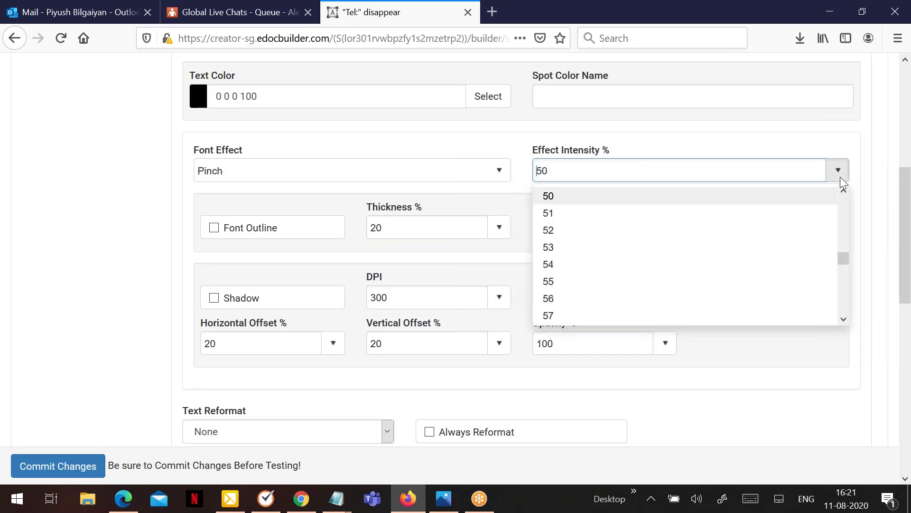
left_click(840, 177)
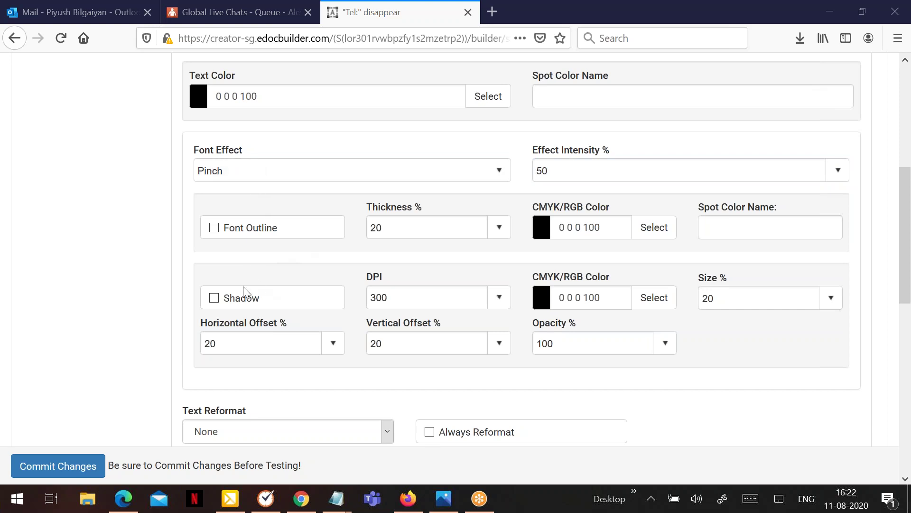
left_click(231, 305)
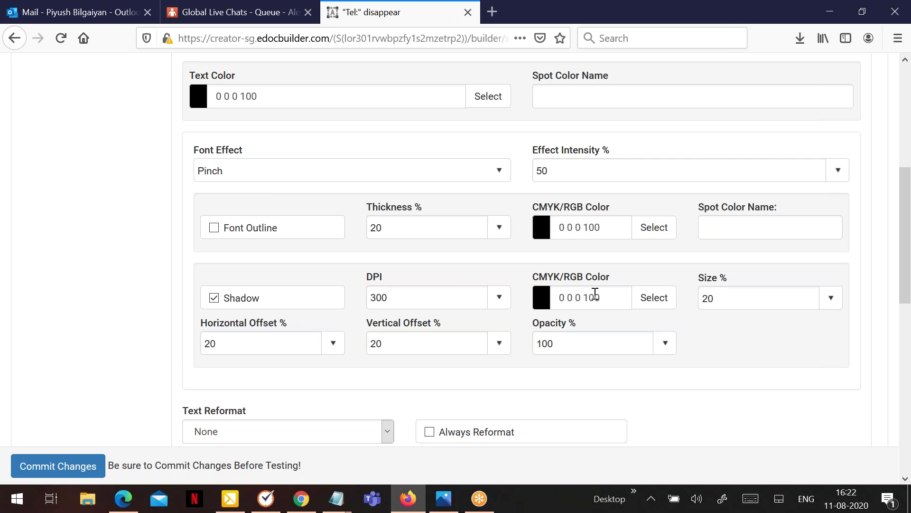
Step: View the available size, horizontal offset, vertical offset and opacity values for the Telephone field's shadow
left_click(826, 305)
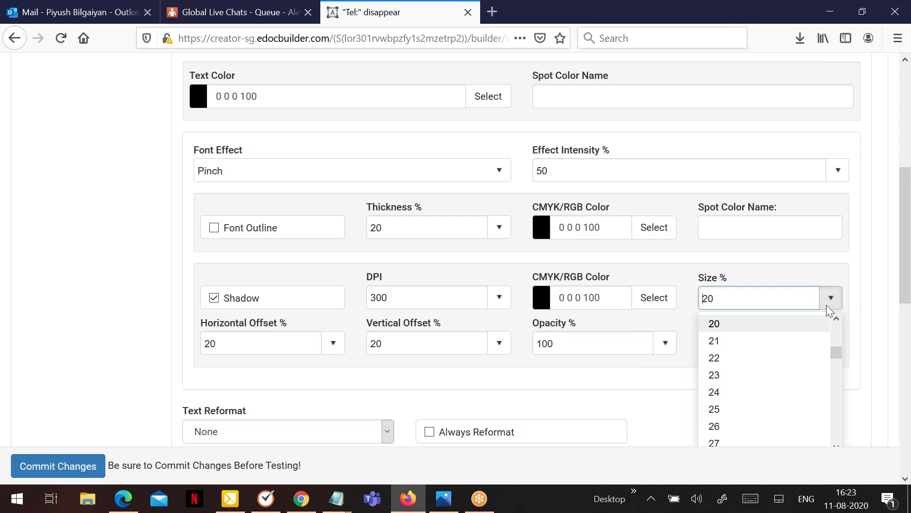
left_click(827, 305)
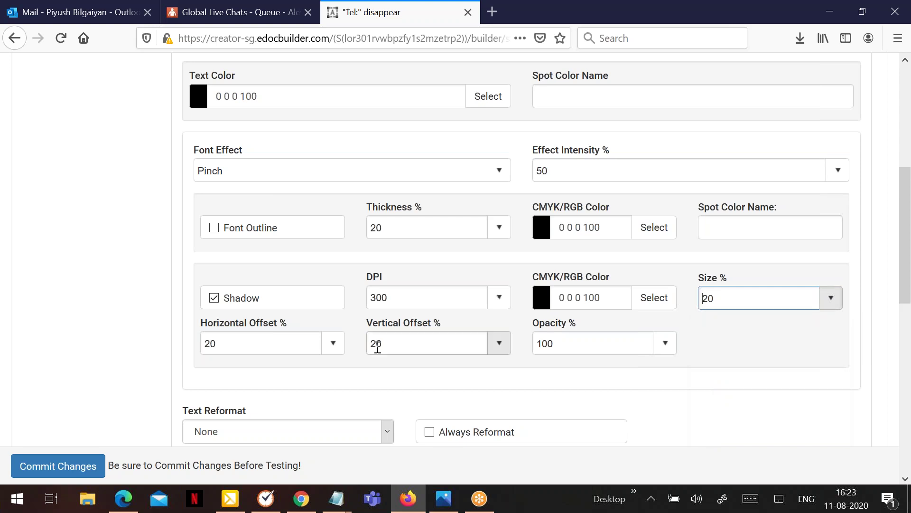
left_click(332, 344)
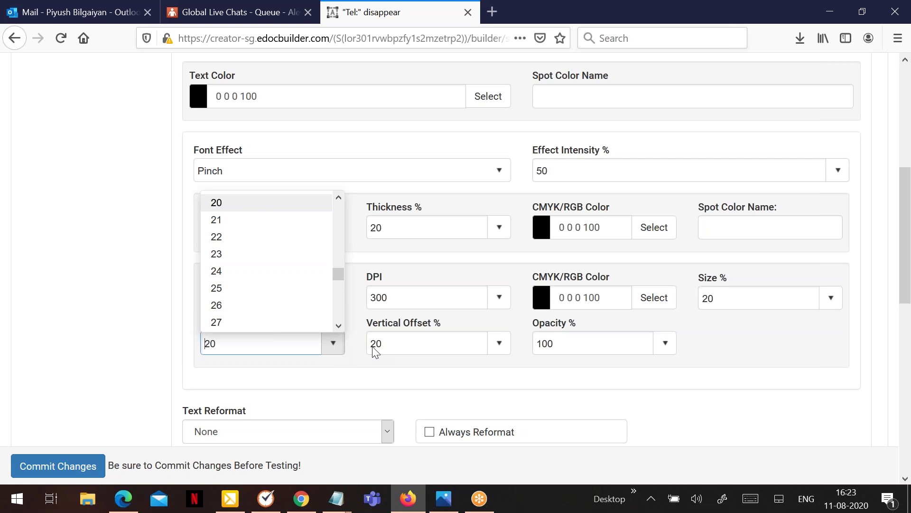
left_click(498, 343)
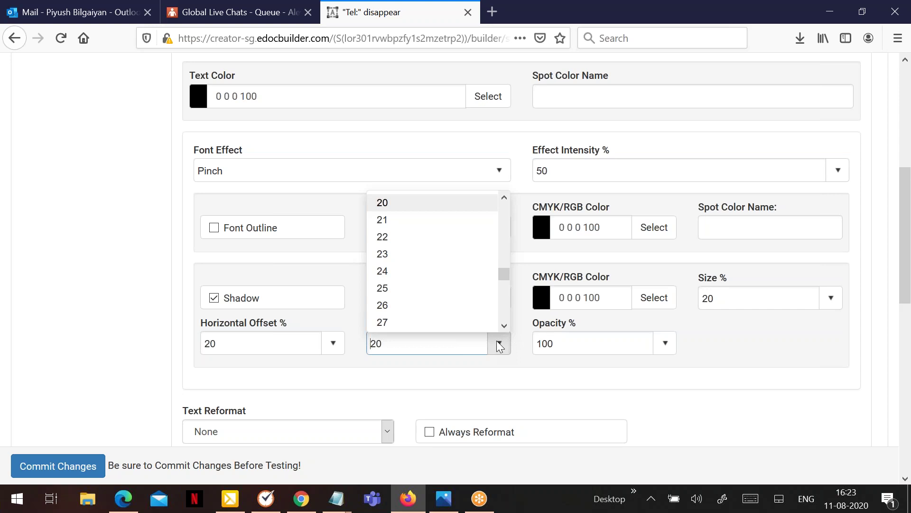
left_click(674, 343)
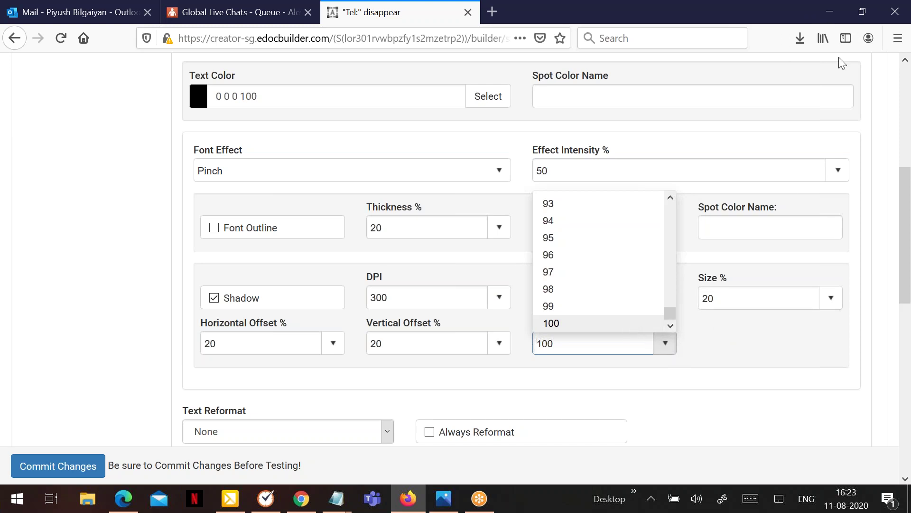
Step: Review the Text Reformat choices without changing the selection and enable Always Reformat for the Telephone field
scroll(461, 195, "down", 4)
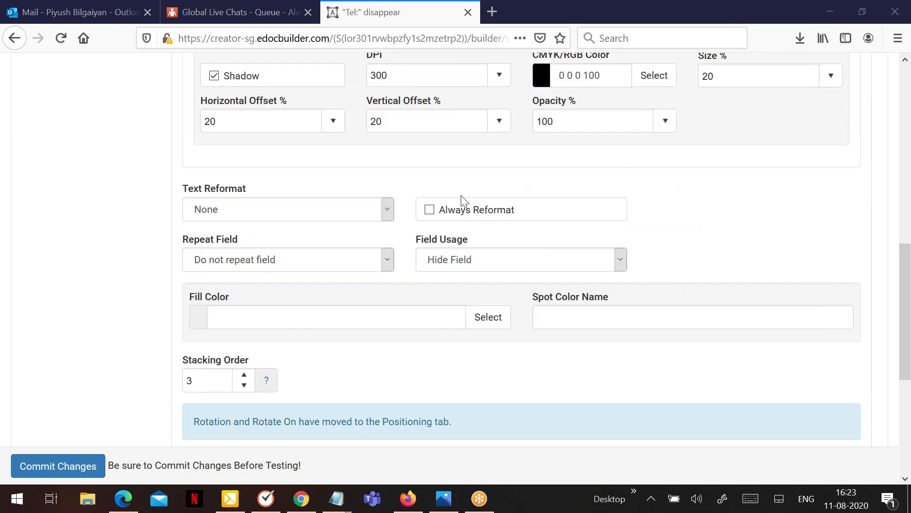
left_click(388, 212)
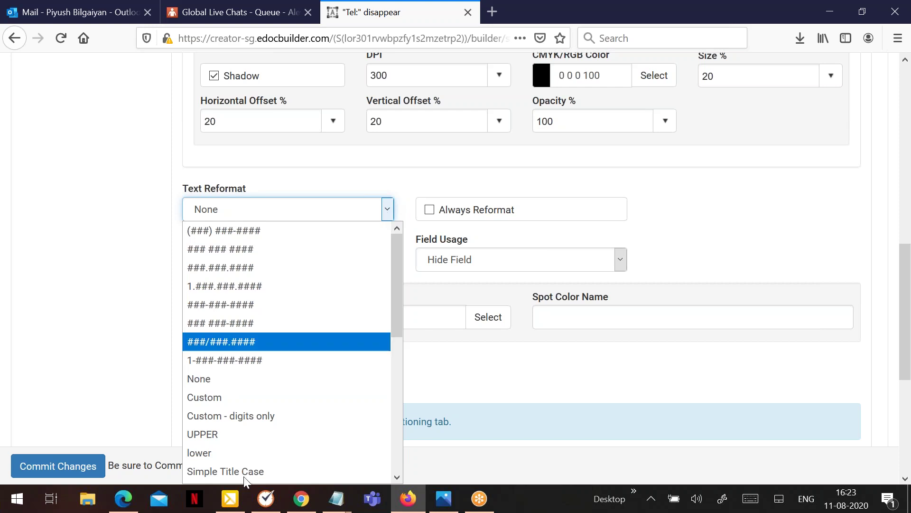
scroll(256, 446, "down", 1)
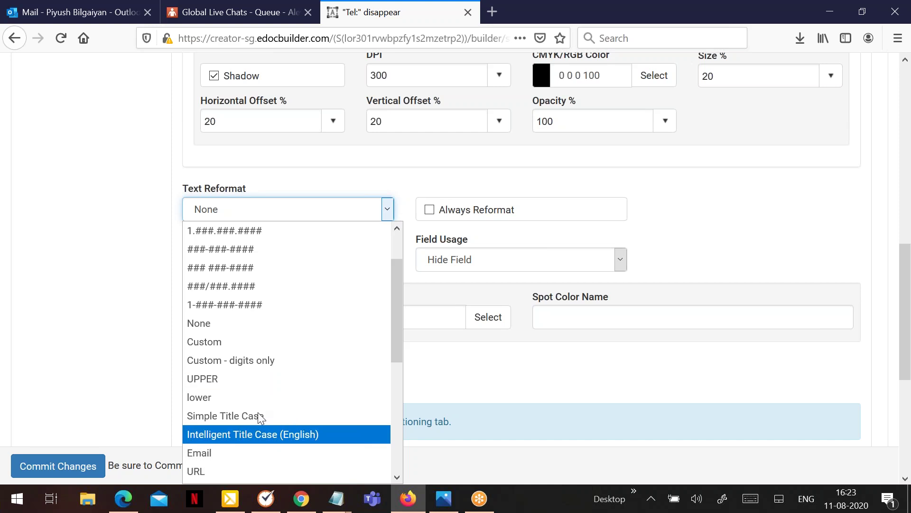
scroll(258, 413, "down", 1)
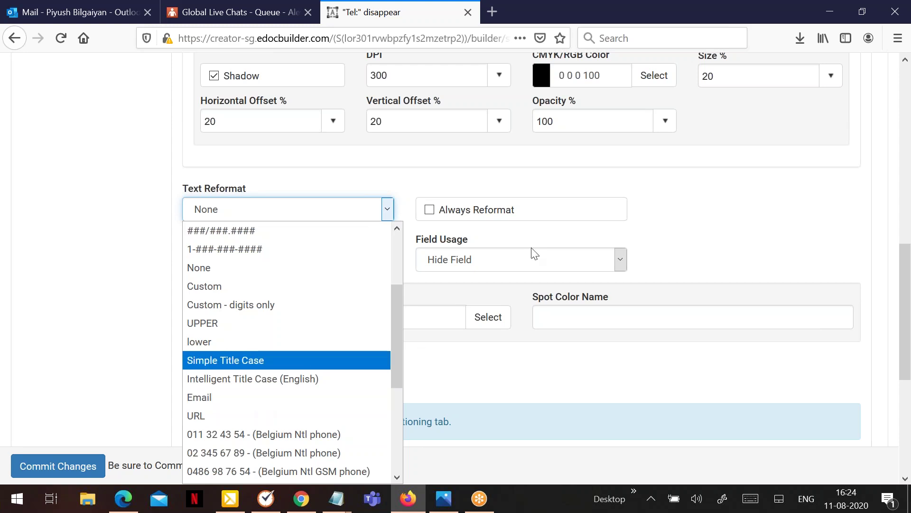
left_click(596, 203)
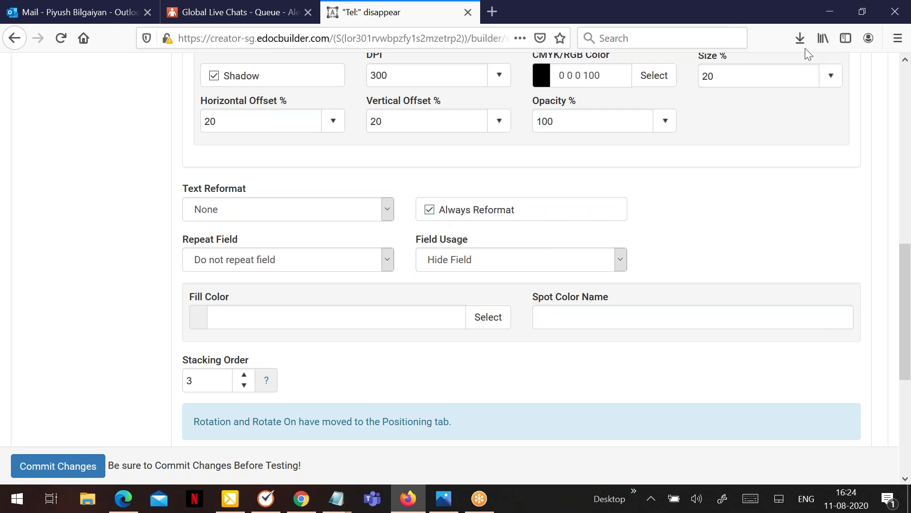
Step: Examine the Repeat Field and Field Usage choices, the fill color picker and the fill's spot color name
left_click(335, 264)
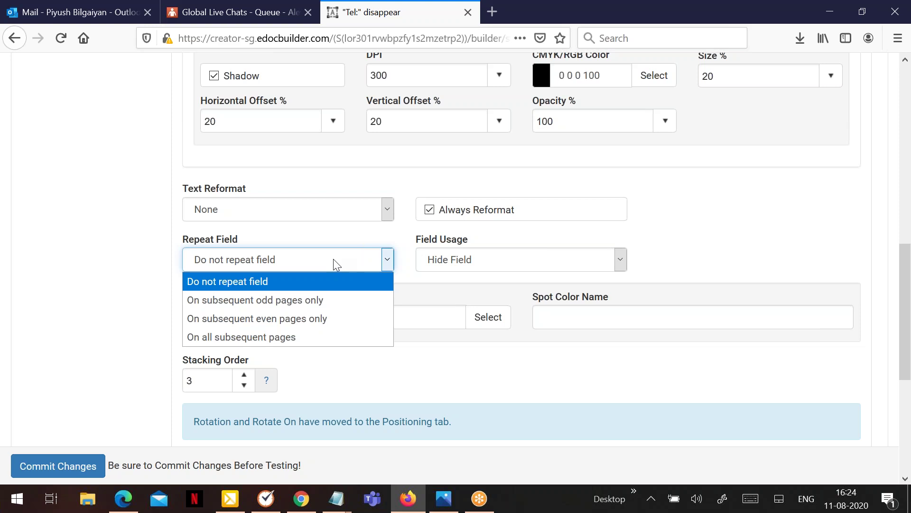
left_click(580, 270)
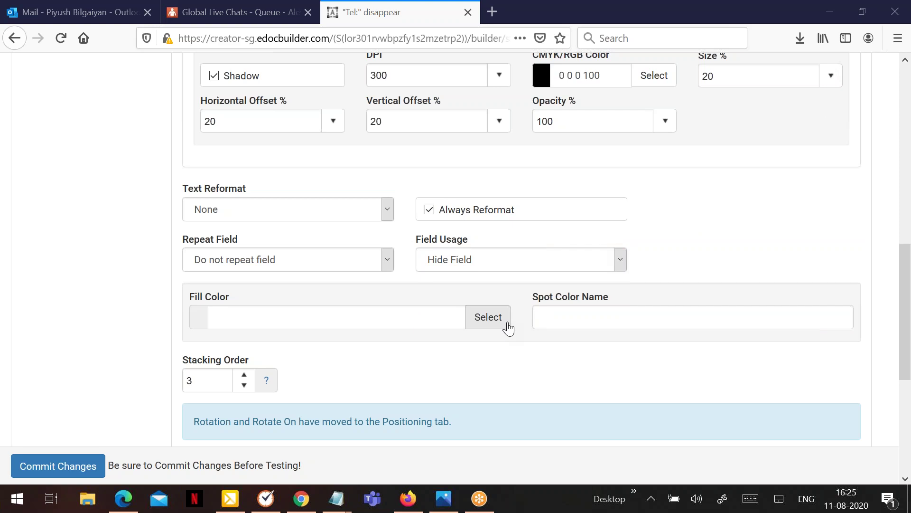
left_click(508, 323)
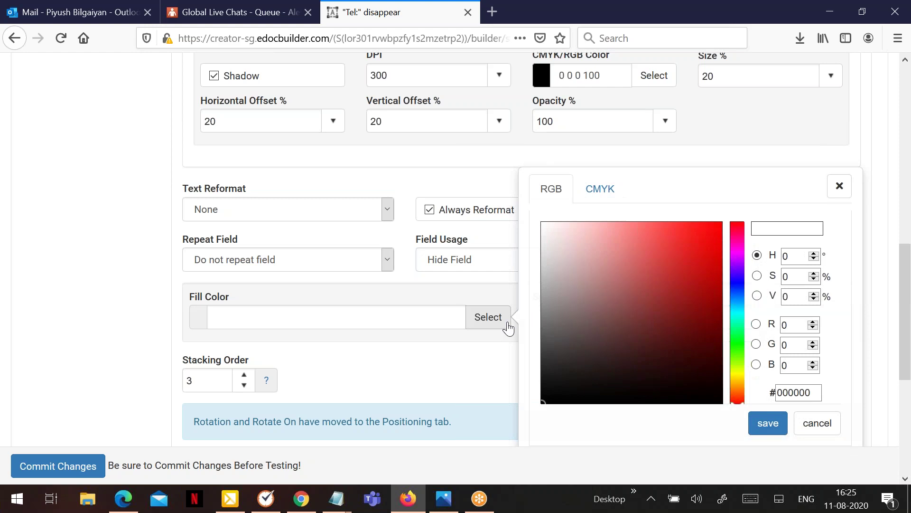
left_click(507, 326)
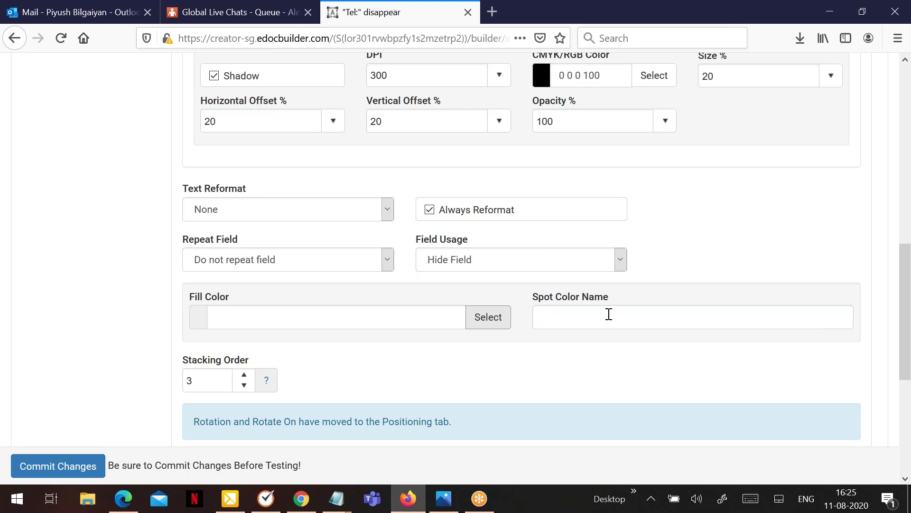
left_click(609, 314)
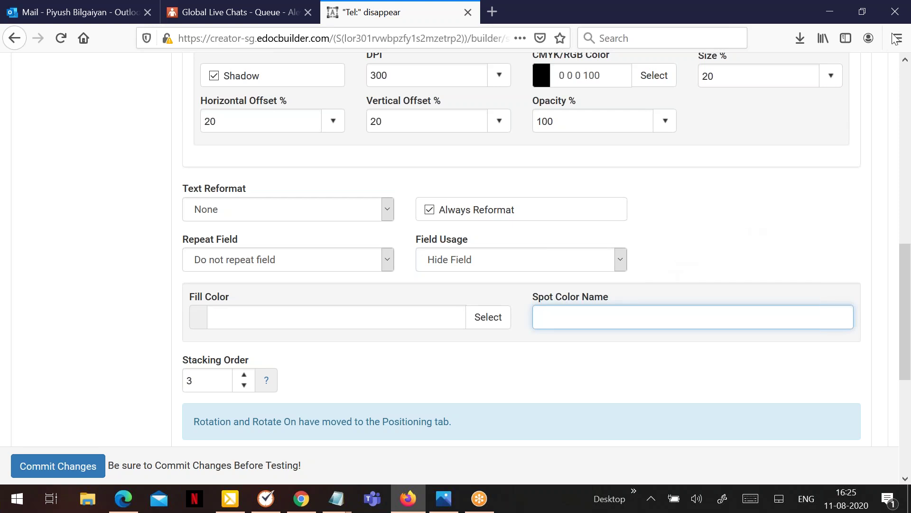
Step: Check the Stacking Order help and the rotation note, and return to the start of the Telephone field's Format settings
mouse_move(269, 385)
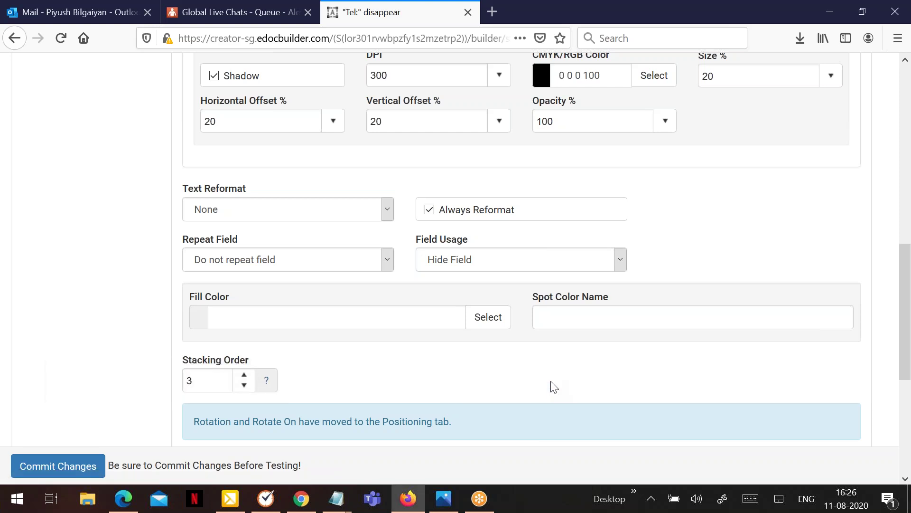
scroll(551, 325, "down", 3)
scroll(552, 326, "up", 2)
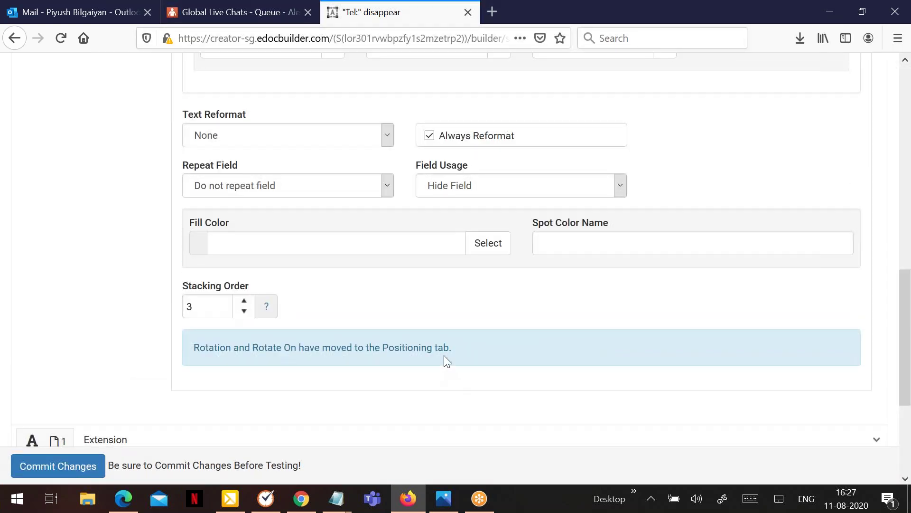
scroll(506, 324, "up", 6)
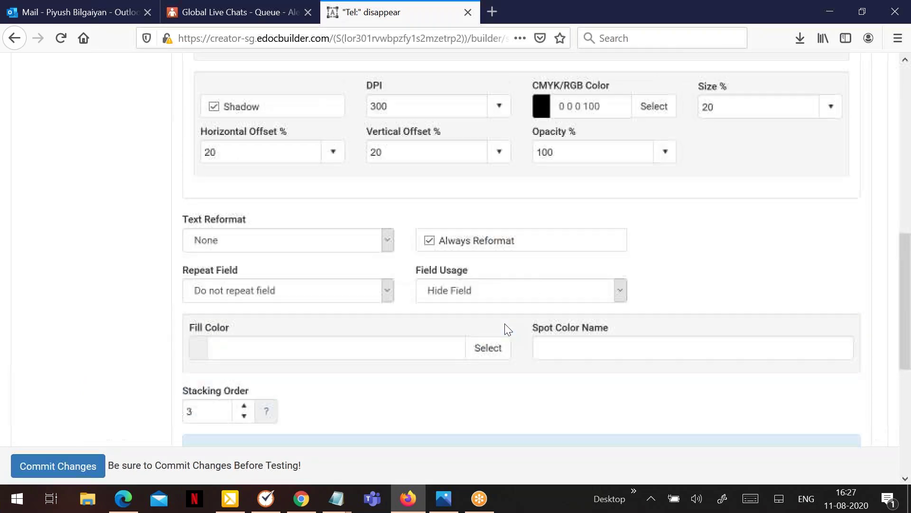
scroll(505, 325, "up", 6)
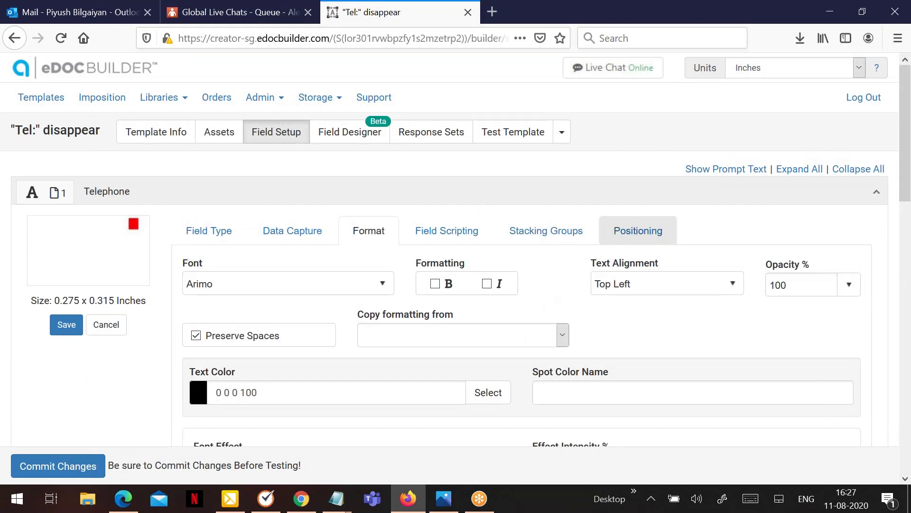